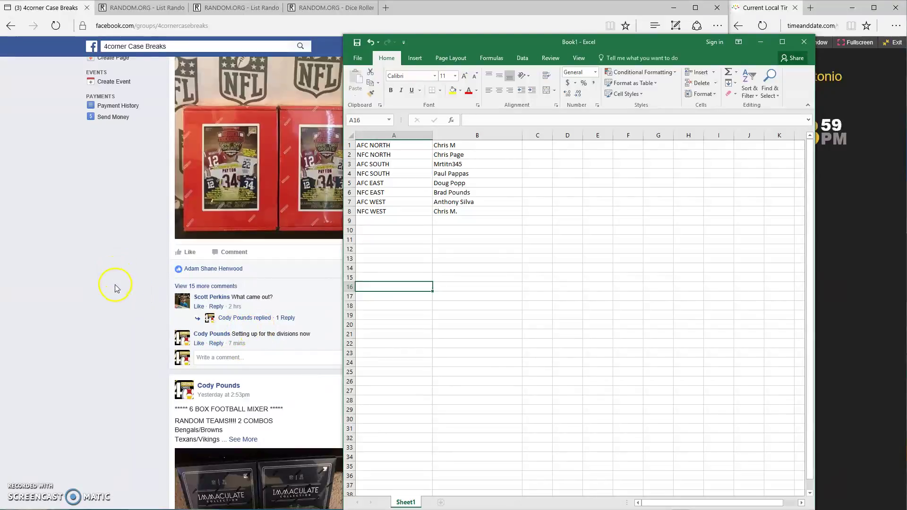
- Shift the Excel window right and bring up actions for the eight divisions in A1:A8
{"action": "scroll", "coordinate": [120, 297], "scroll_direction": "up", "scroll_amount": 10}
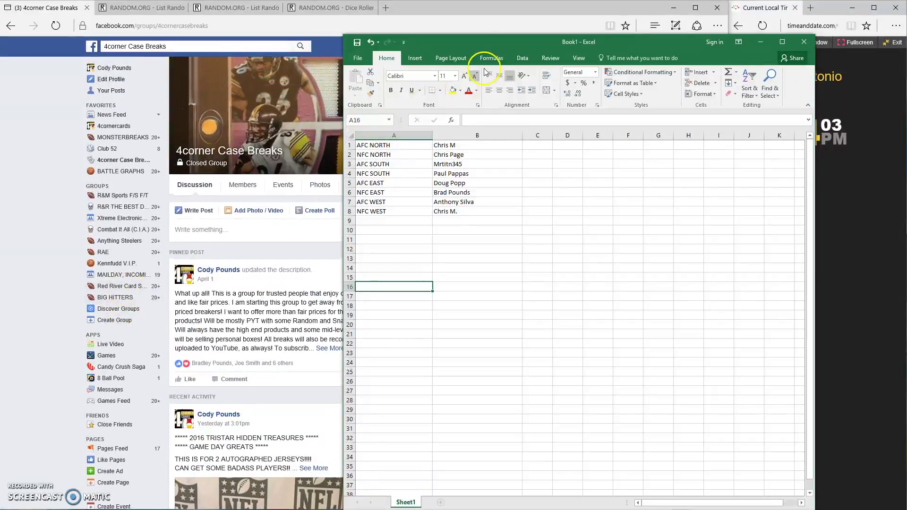
{"action": "left_click_drag", "start_coordinate": [471, 42], "coordinate": [518, 38]}
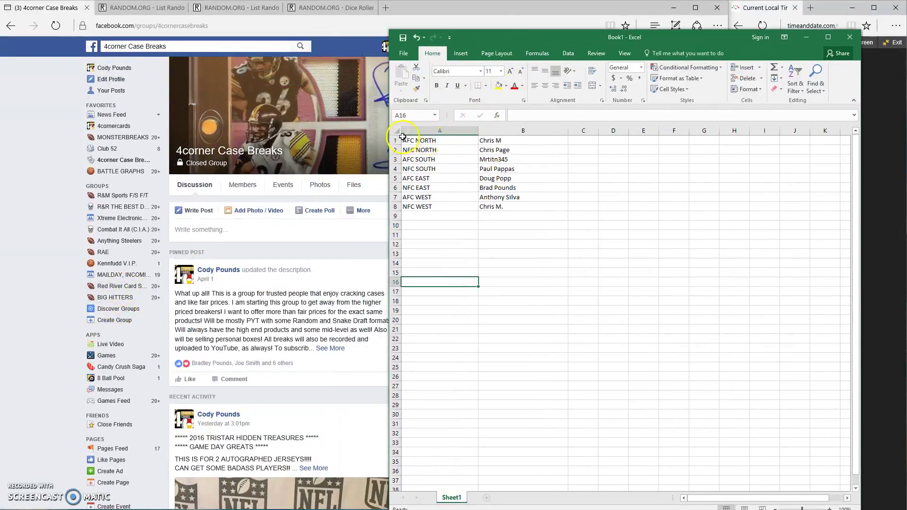
{"action": "left_click_drag", "start_coordinate": [405, 140], "coordinate": [469, 204]}
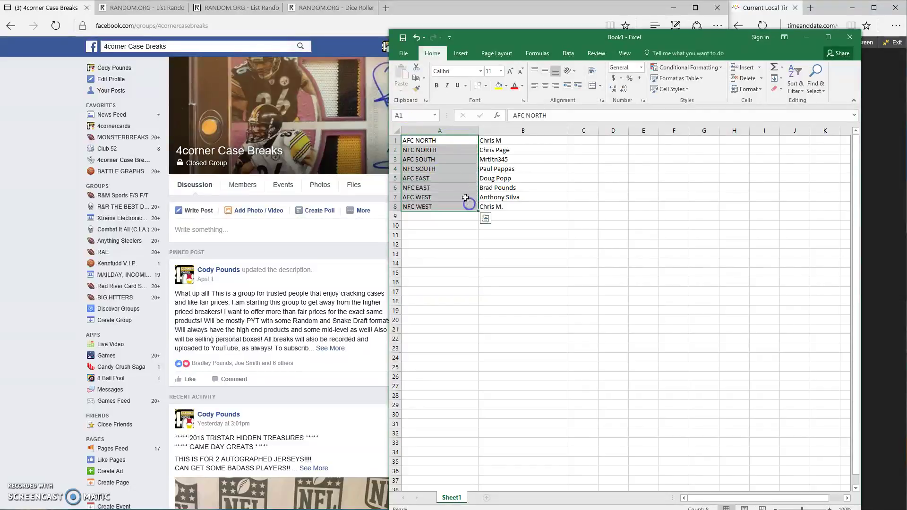
{"action": "right_click", "coordinate": [442, 177]}
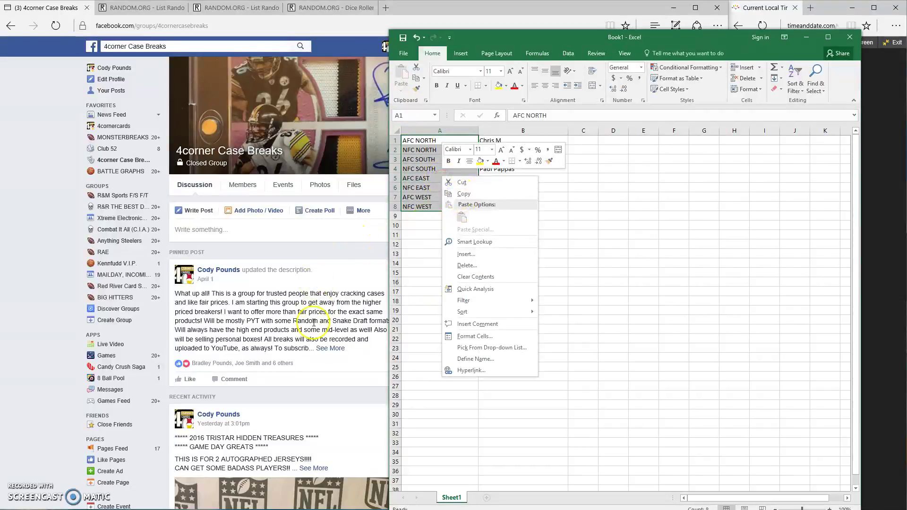
{"action": "scroll", "coordinate": [303, 373], "scroll_direction": "down", "scroll_amount": 9}
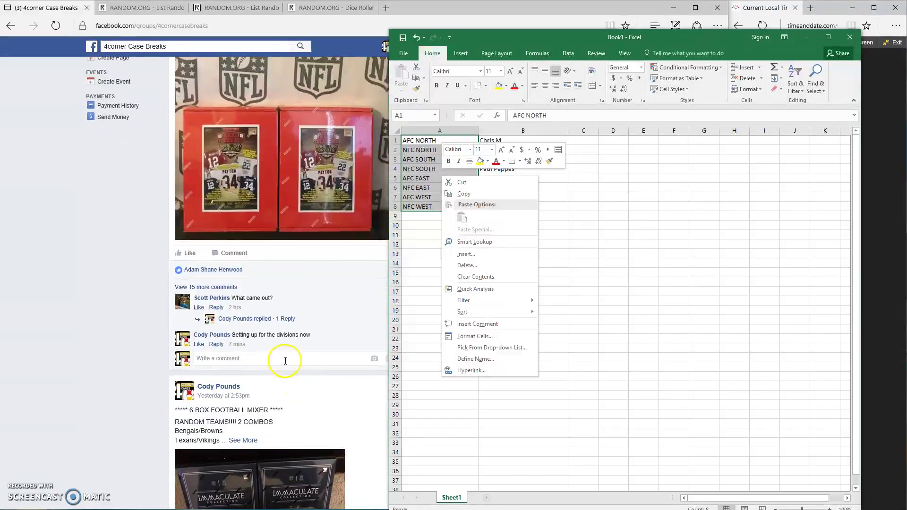
- Comment LIVE under the NFL jerseys post
{"action": "left_click", "coordinate": [282, 360]}
{"action": "type", "text": "LiVE"}
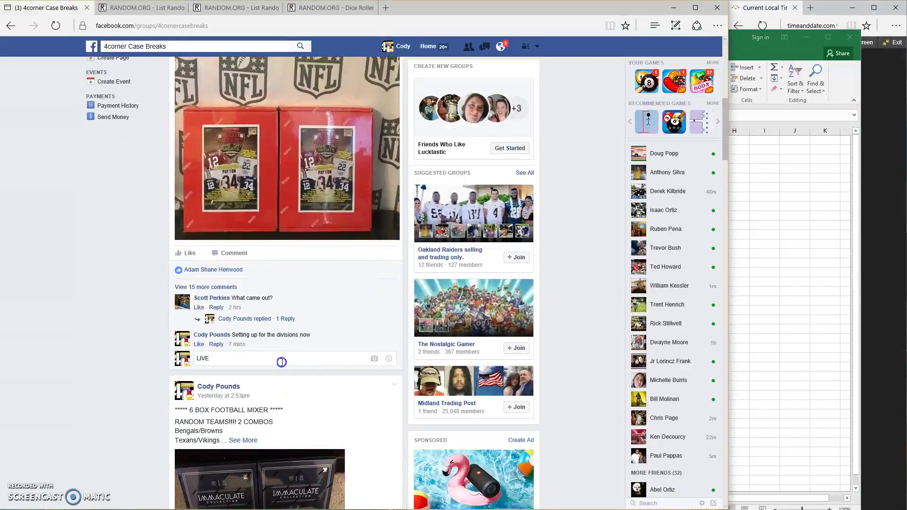
{"action": "key", "text": "Return"}
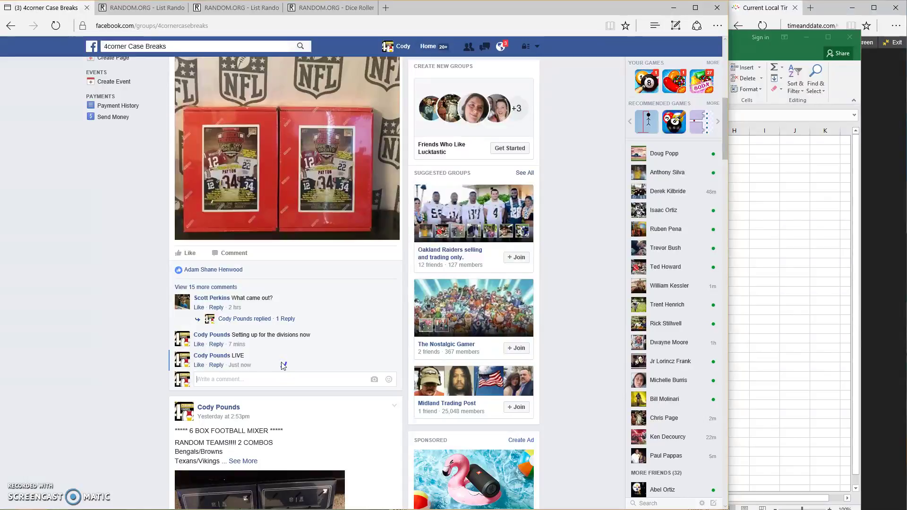
- Check the LIVE comment's posting time against the San Antonio clock
{"action": "left_click", "coordinate": [725, 106]}
{"action": "left_click", "coordinate": [807, 8]}
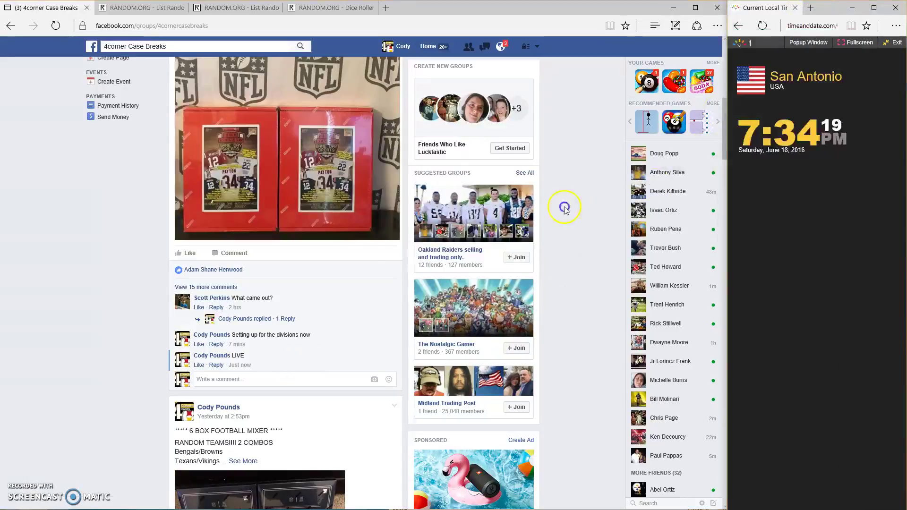
{"action": "left_click", "coordinate": [244, 368]}
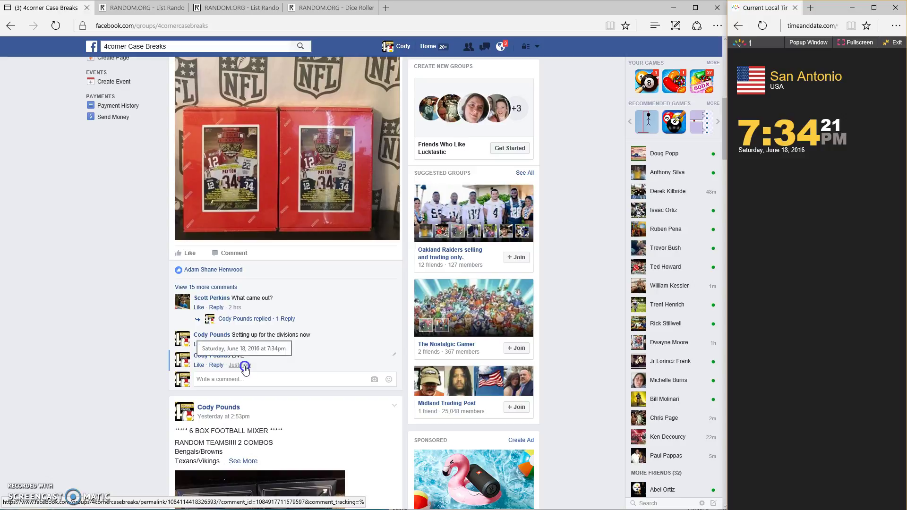
{"action": "left_click", "coordinate": [809, 97]}
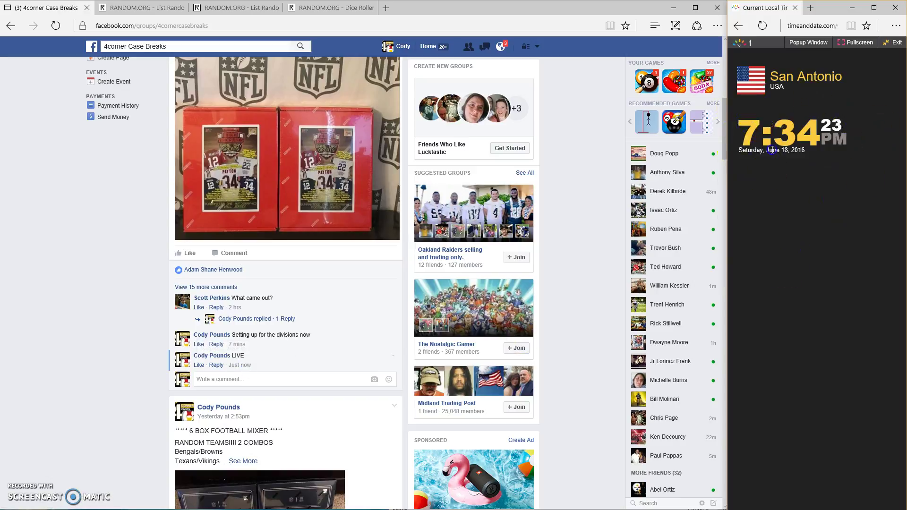
- Back in Excel, copy the eight division names from A1:A8
{"action": "key", "text": "alt+Tab"}
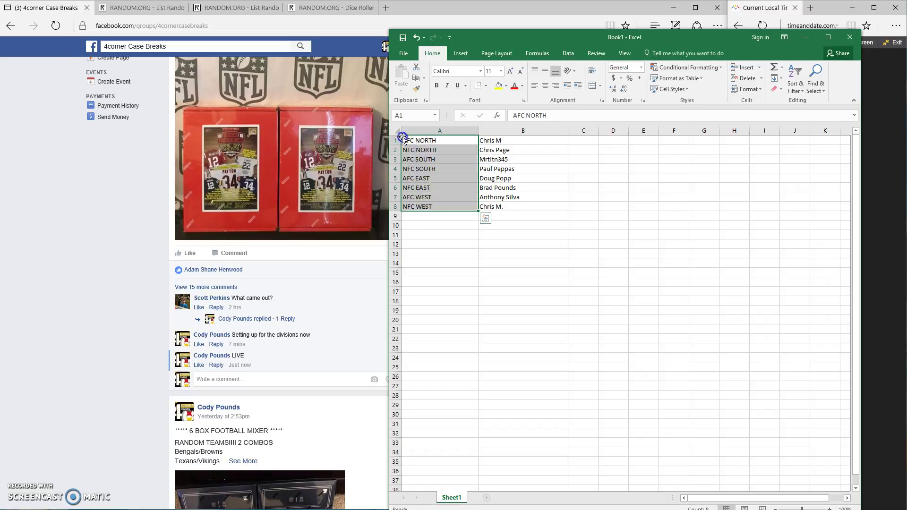
{"action": "left_click_drag", "start_coordinate": [402, 137], "coordinate": [467, 207]}
{"action": "right_click", "coordinate": [453, 177]}
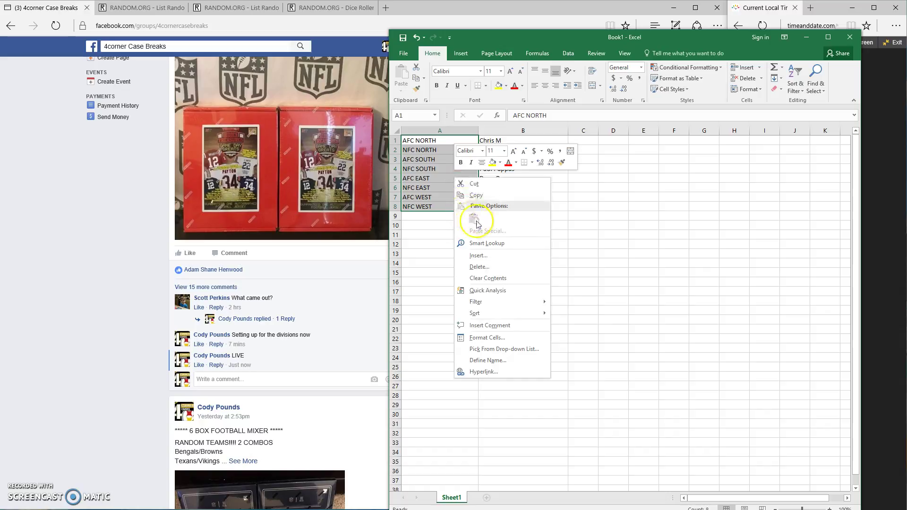
{"action": "left_click", "coordinate": [480, 195]}
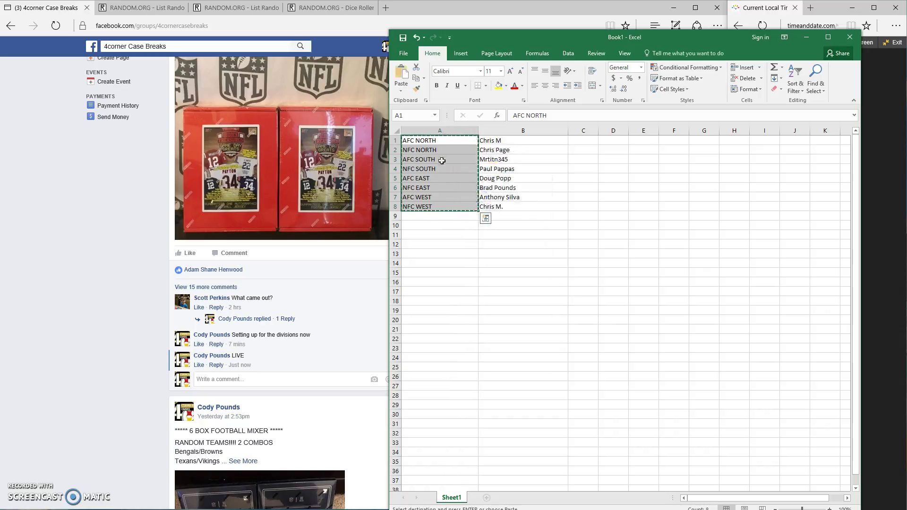
- Paste the eight divisions into the RANDOM.ORG List Randomizer box
{"action": "left_click", "coordinate": [809, 38]}
{"action": "left_click", "coordinate": [166, 9]}
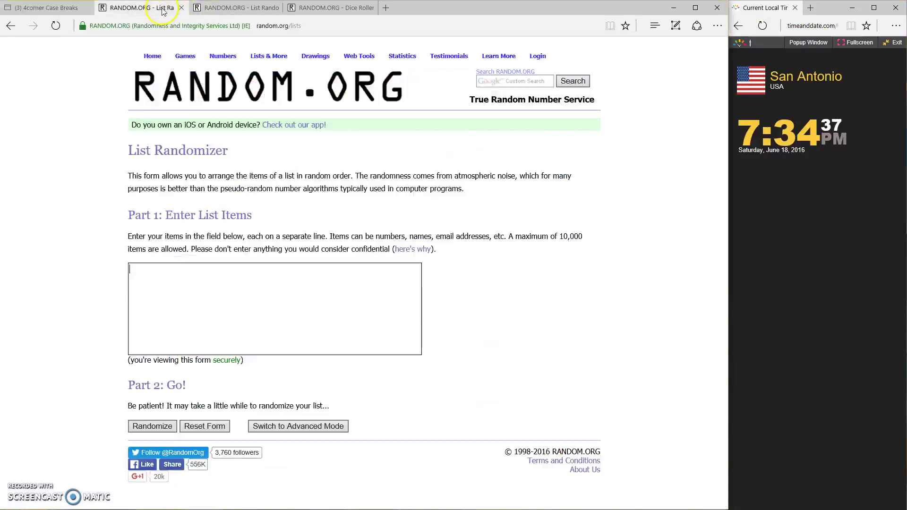
{"action": "left_click", "coordinate": [219, 280]}
{"action": "right_click", "coordinate": [219, 280]}
{"action": "left_click", "coordinate": [243, 298]}
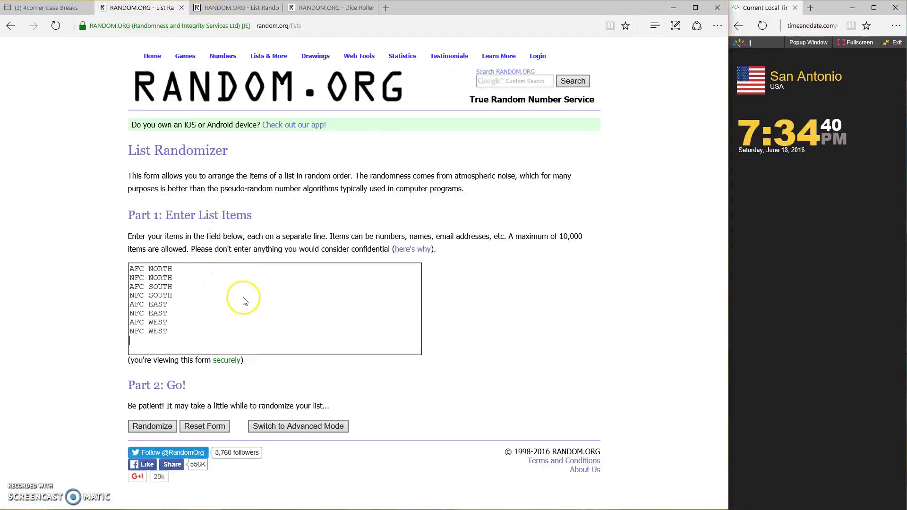
- Roll two dice twice in the Dice Roller, landing a 4 and a 3
{"action": "left_click", "coordinate": [327, 9]}
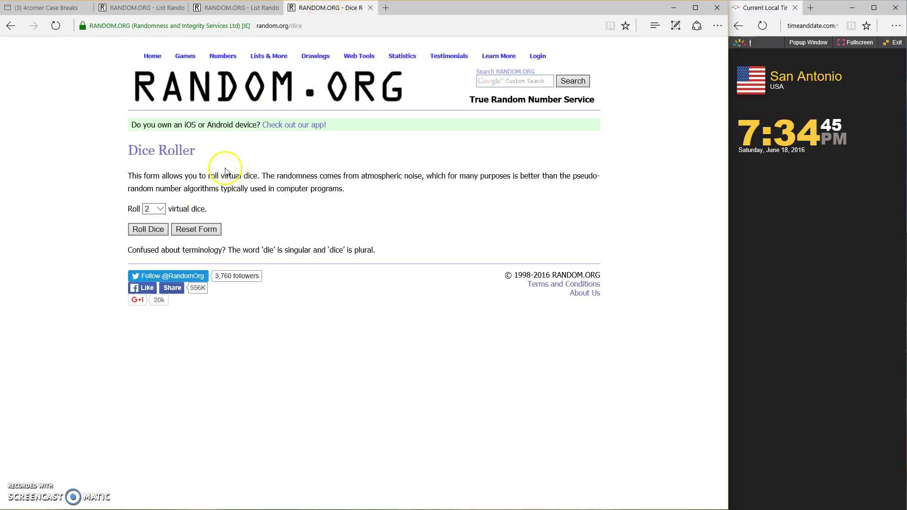
{"action": "left_click", "coordinate": [149, 230]}
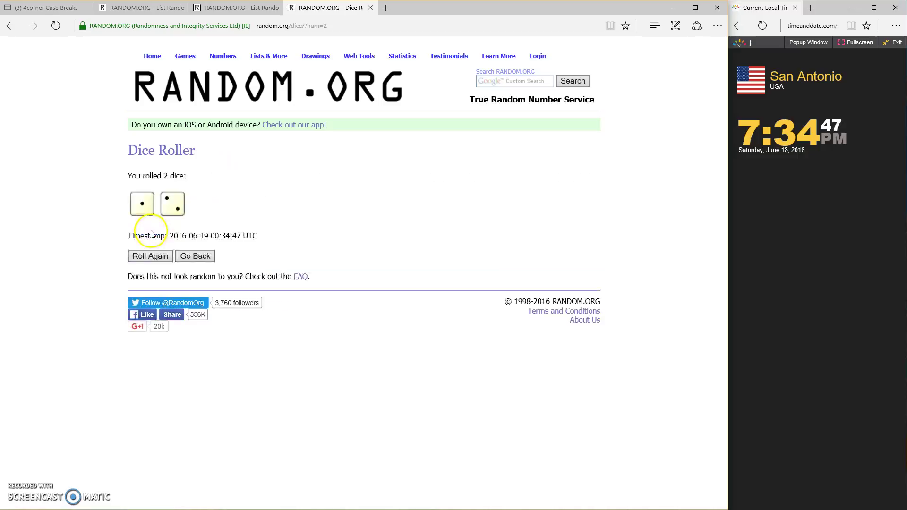
{"action": "left_click", "coordinate": [154, 256]}
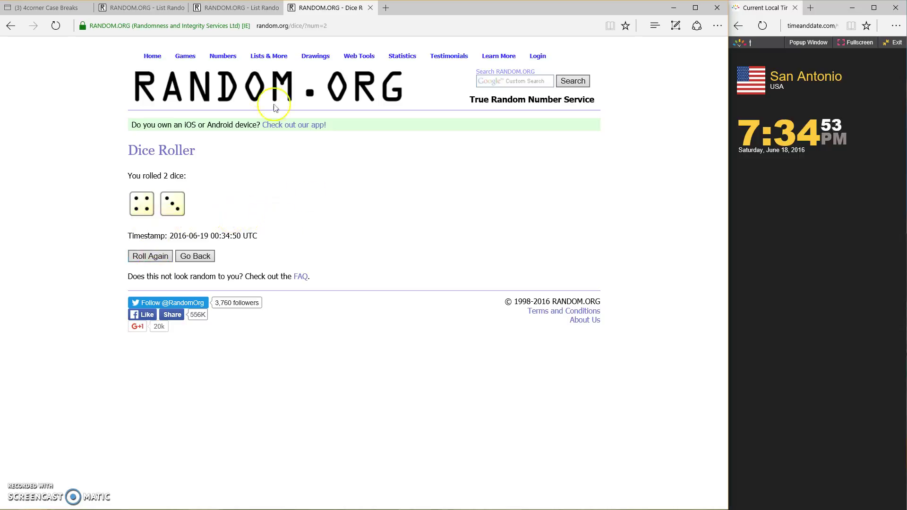
- Randomize the division list seven times so it starts with NFC SOUTH and ends with NFC WEST
{"action": "left_click", "coordinate": [144, 8]}
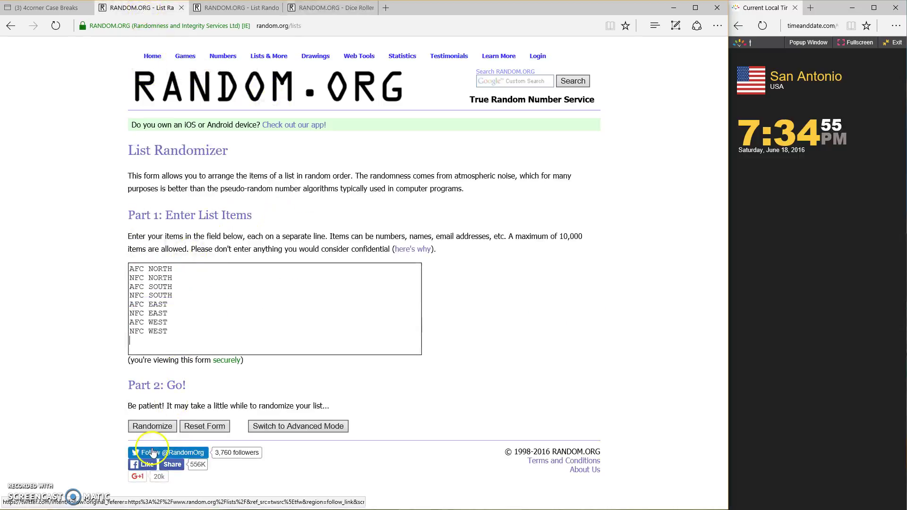
{"action": "left_click", "coordinate": [153, 426]}
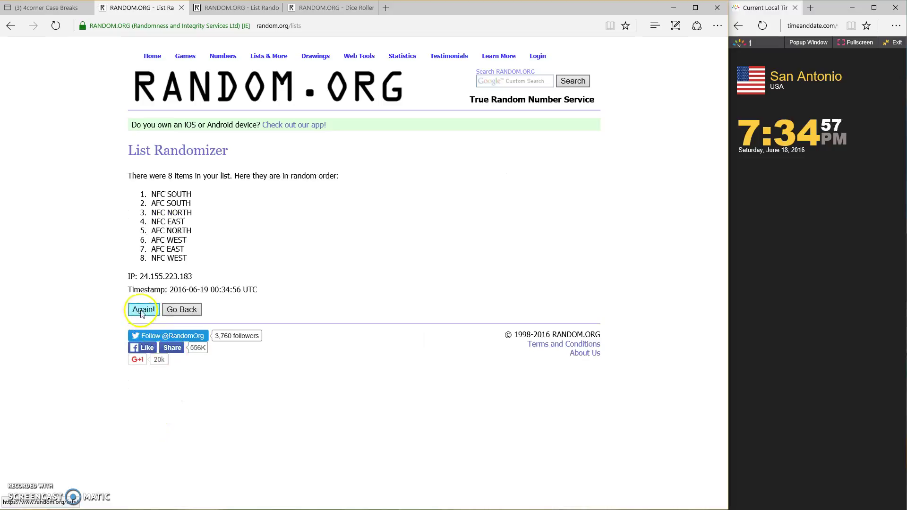
{"action": "left_click", "coordinate": [141, 309]}
{"action": "left_click", "coordinate": [143, 331]}
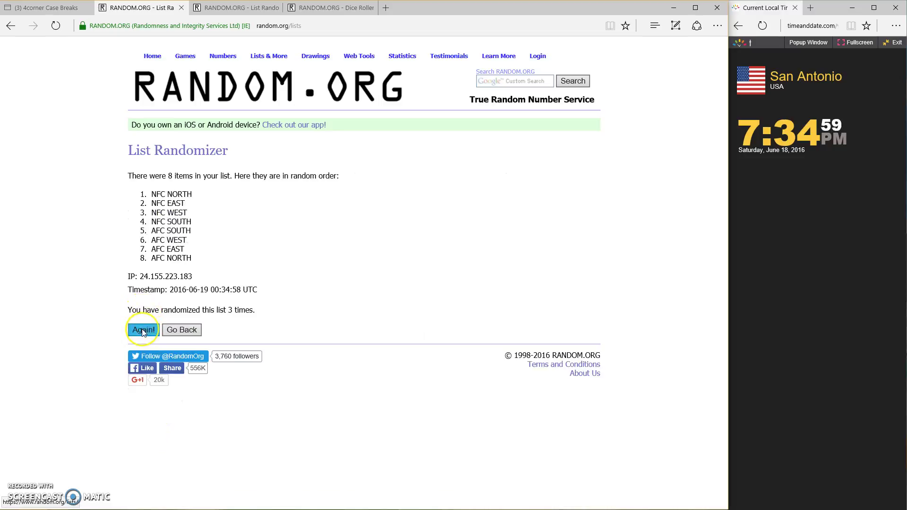
{"action": "left_click", "coordinate": [143, 330]}
{"action": "left_click", "coordinate": [143, 331]}
{"action": "left_click", "coordinate": [143, 331]}
{"action": "left_click", "coordinate": [143, 331]}
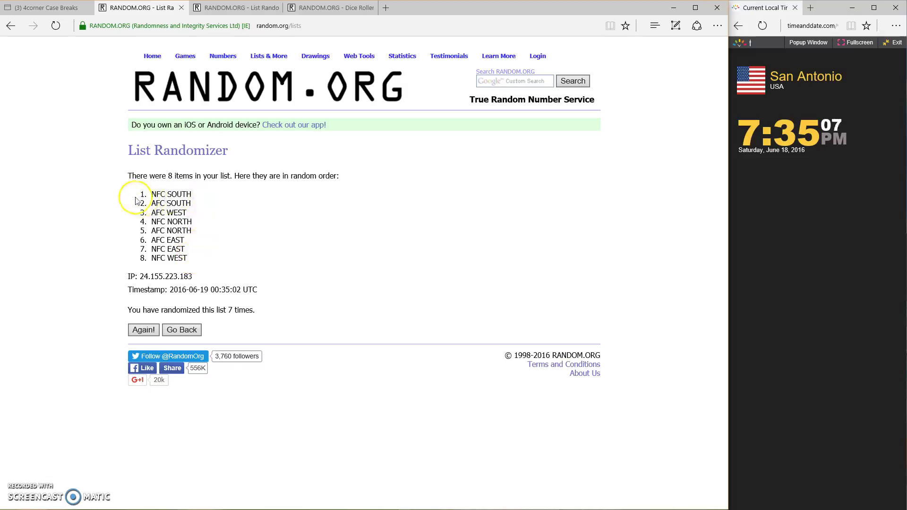
- Copy the final randomized division order
{"action": "left_click_drag", "start_coordinate": [137, 195], "coordinate": [191, 261]}
{"action": "right_click", "coordinate": [177, 232]}
{"action": "left_click", "coordinate": [197, 275]}
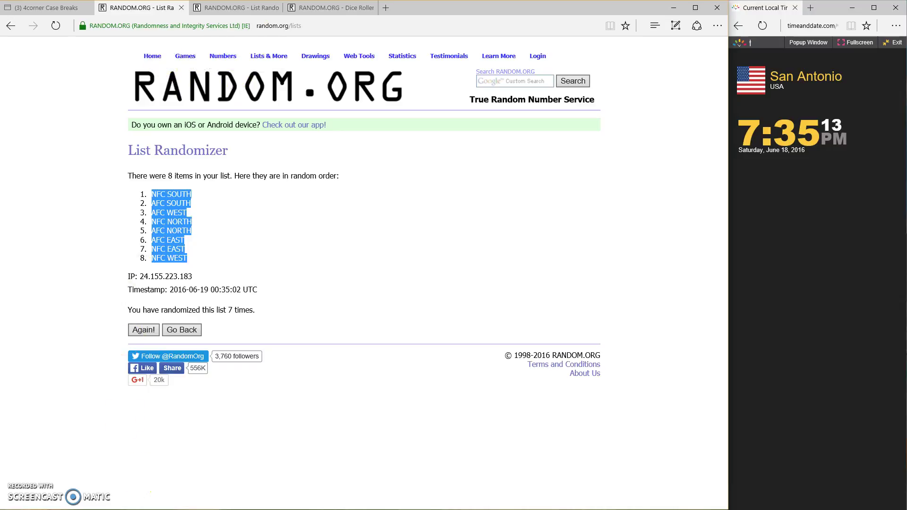
- Paste the randomized divisions as values into A1:A8, 1. NFC SOUTH through 8. NFC WEST
{"action": "key", "text": "alt+Tab"}
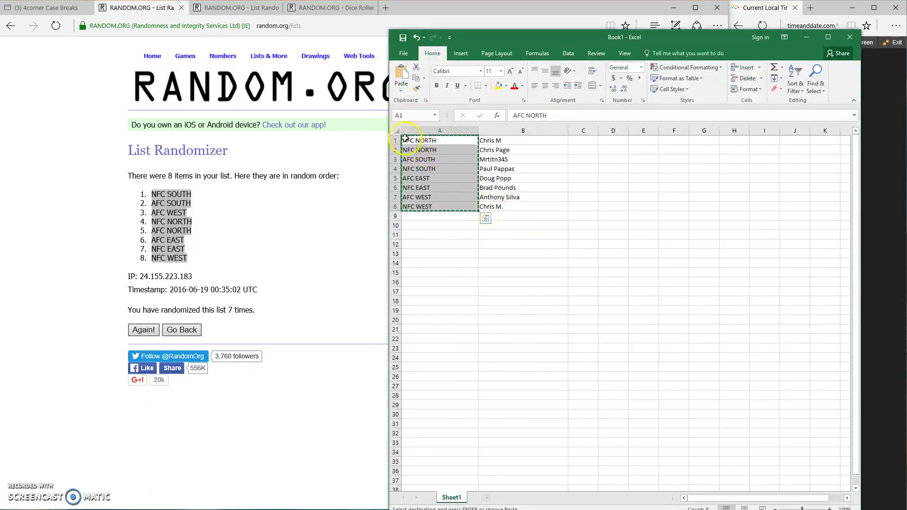
{"action": "left_click_drag", "start_coordinate": [402, 138], "coordinate": [466, 202]}
{"action": "right_click", "coordinate": [445, 162]}
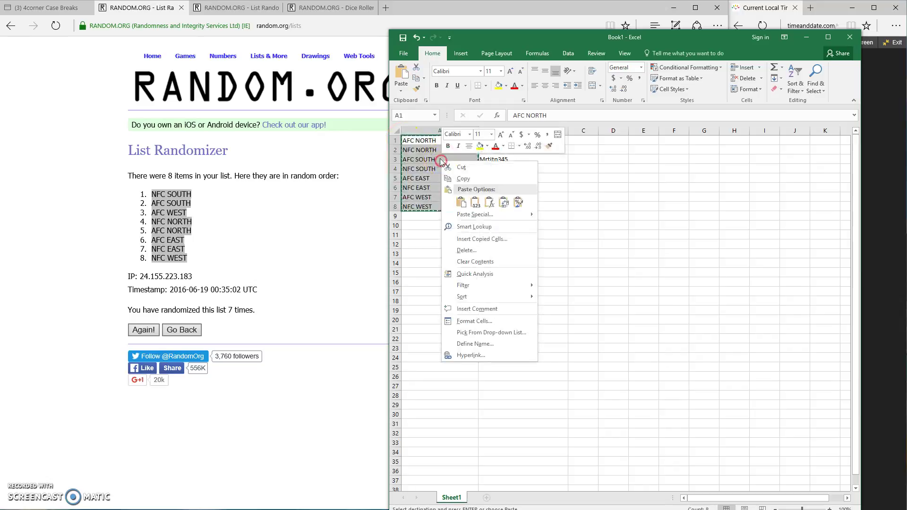
{"action": "left_click", "coordinate": [460, 201]}
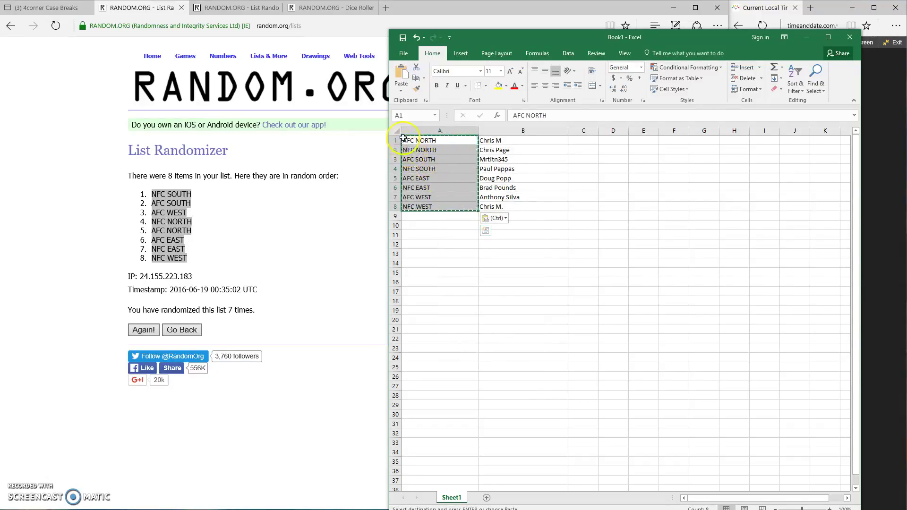
{"action": "left_click", "coordinate": [440, 142]}
{"action": "left_click_drag", "start_coordinate": [440, 142], "coordinate": [442, 186]}
{"action": "right_click", "coordinate": [443, 186]}
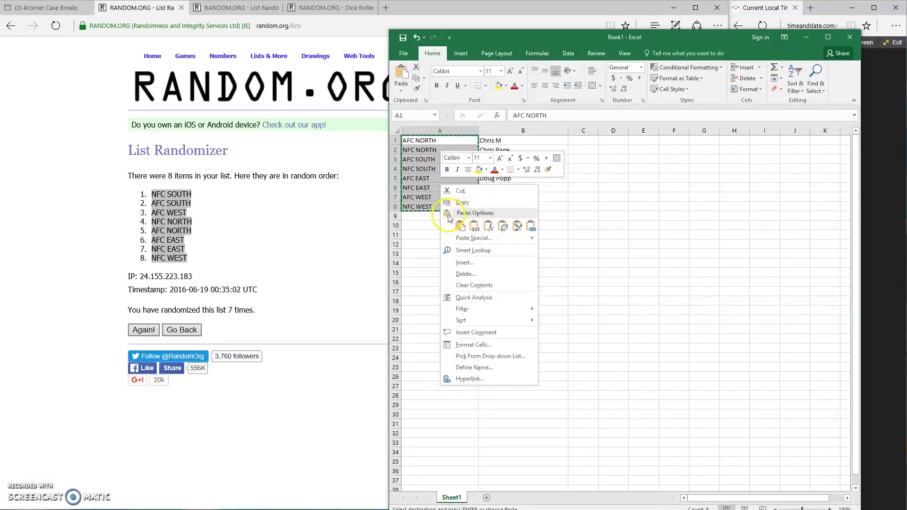
{"action": "left_click", "coordinate": [475, 227]}
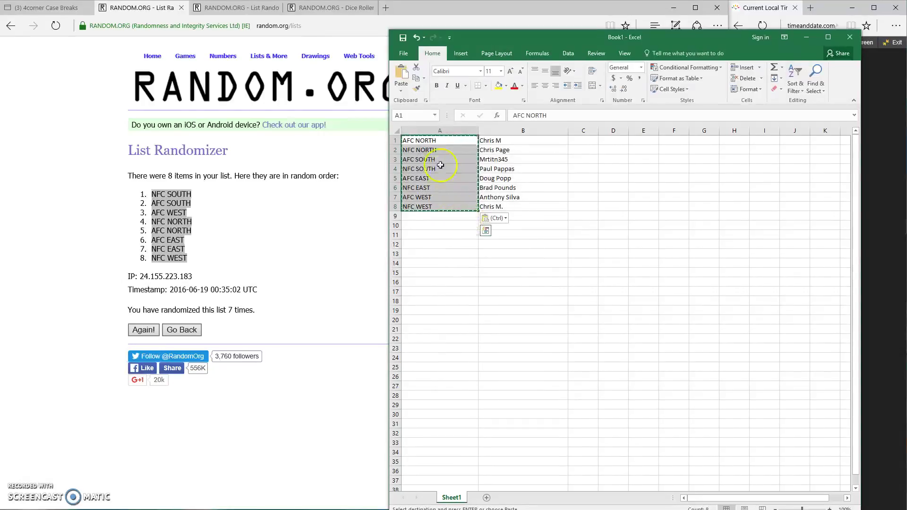
- Compare the pasted divisions with the randomizer list, then copy the participant names in B1:B8
{"action": "left_click_drag", "start_coordinate": [405, 141], "coordinate": [466, 204]}
{"action": "left_click", "coordinate": [259, 228]}
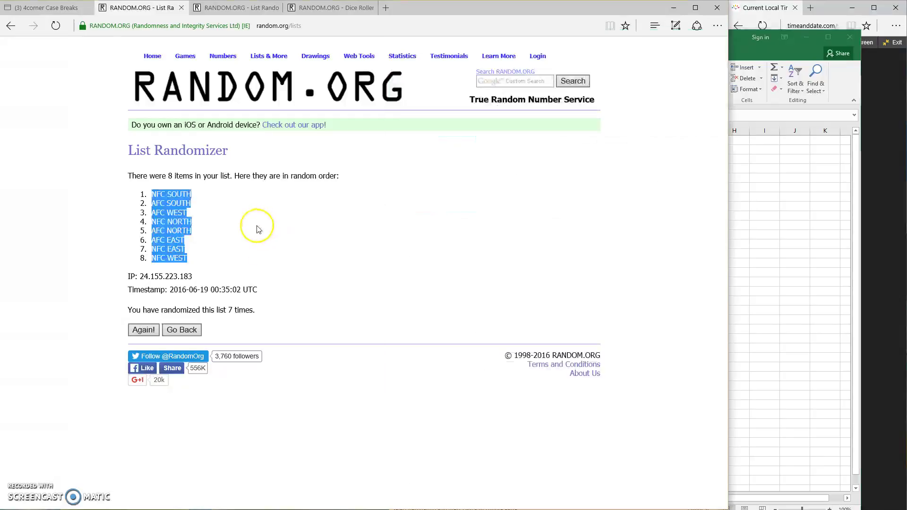
{"action": "left_click_drag", "start_coordinate": [151, 194], "coordinate": [196, 259]}
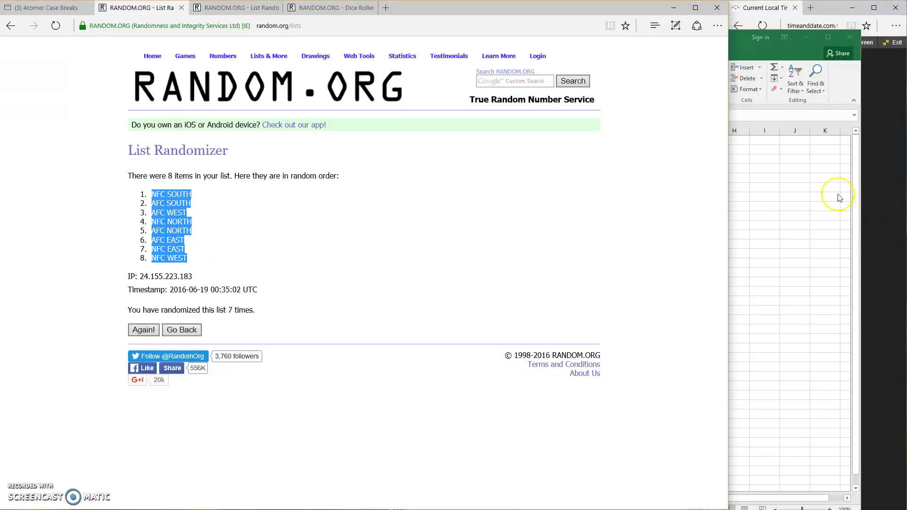
{"action": "left_click", "coordinate": [791, 194]}
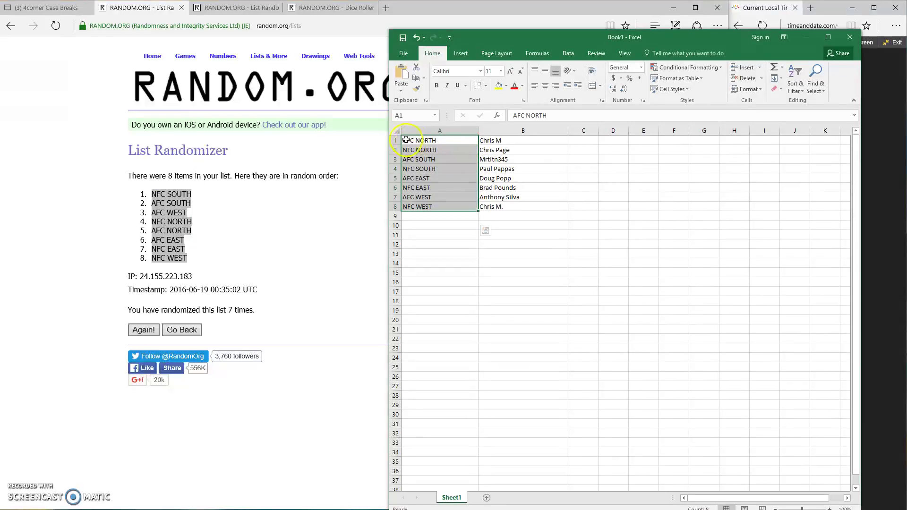
{"action": "left_click_drag", "start_coordinate": [403, 137], "coordinate": [467, 206]}
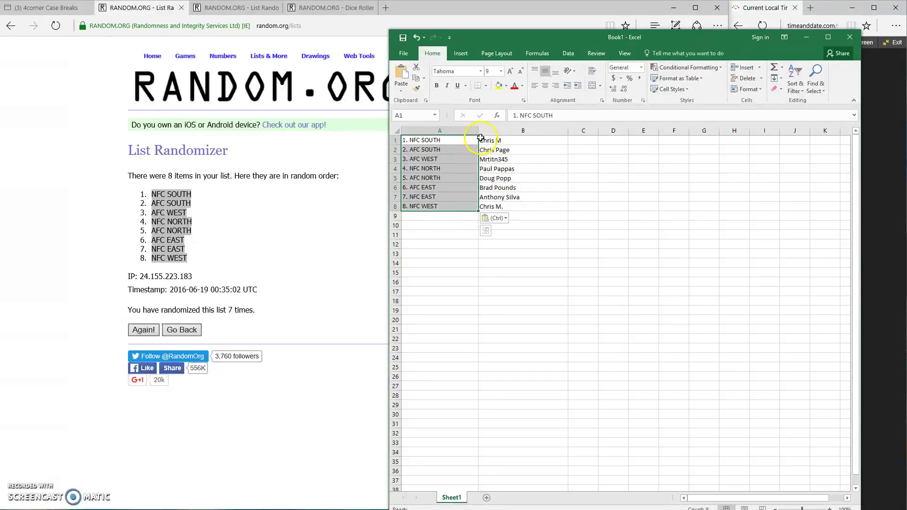
{"action": "left_click_drag", "start_coordinate": [481, 138], "coordinate": [545, 202]}
{"action": "right_click", "coordinate": [521, 175]}
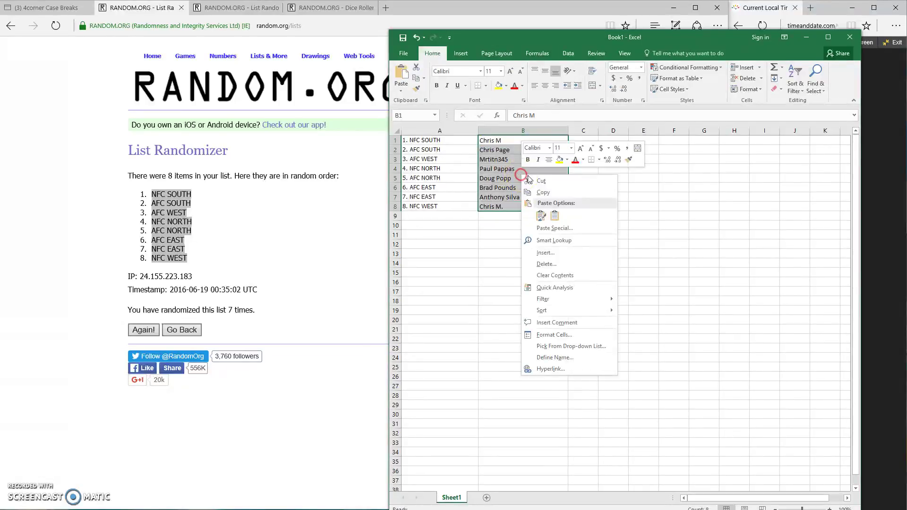
{"action": "left_click", "coordinate": [546, 195]}
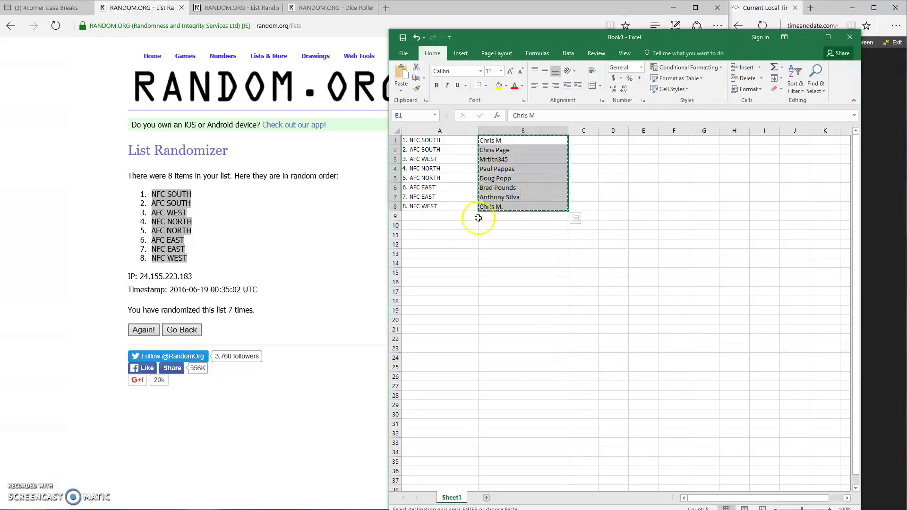
- Paste the eight participant names into an empty List Randomizer form
{"action": "left_click", "coordinate": [286, 250]}
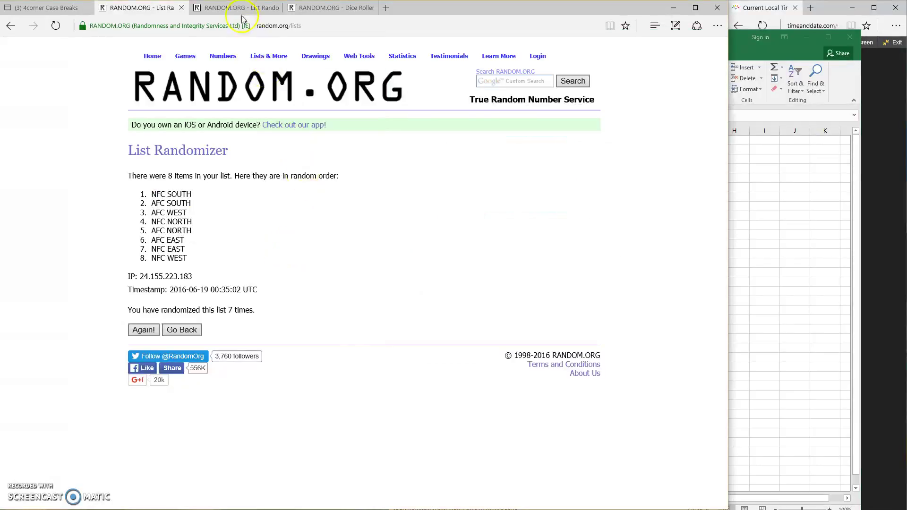
{"action": "mouse_move", "coordinate": [251, 13]}
{"action": "left_click", "coordinate": [327, 9]}
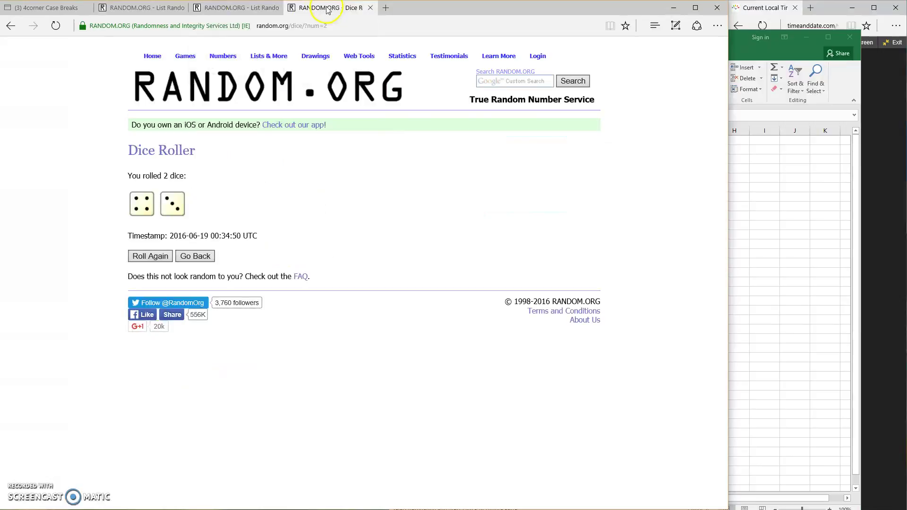
{"action": "left_click", "coordinate": [236, 9]}
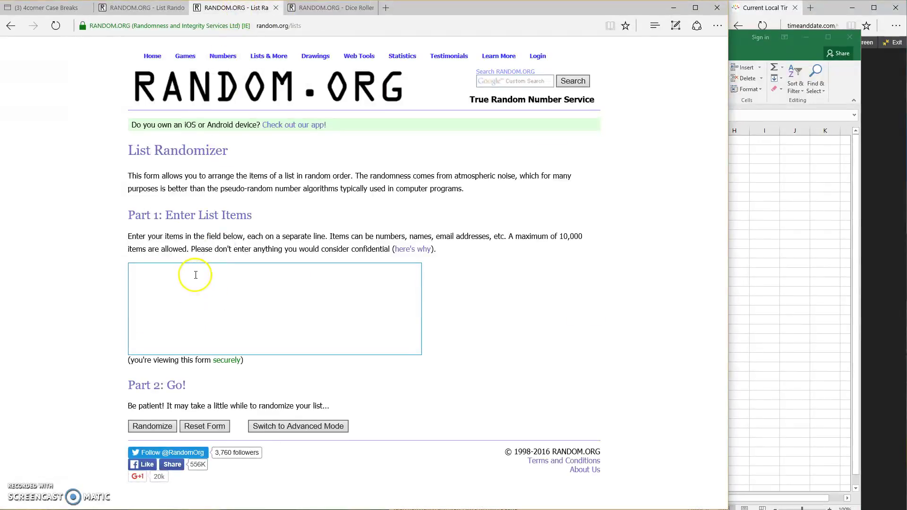
{"action": "right_click", "coordinate": [194, 274]}
{"action": "left_click", "coordinate": [219, 302]}
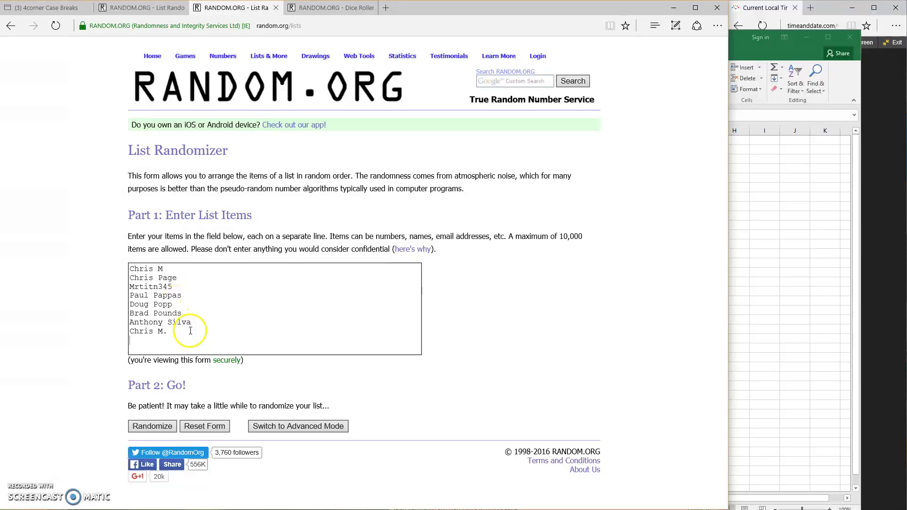
- Shuffle the names seven times and select the final shuffled order
{"action": "left_click", "coordinate": [154, 426]}
{"action": "left_click", "coordinate": [144, 311]}
{"action": "left_click", "coordinate": [145, 330]}
{"action": "left_click", "coordinate": [144, 331]}
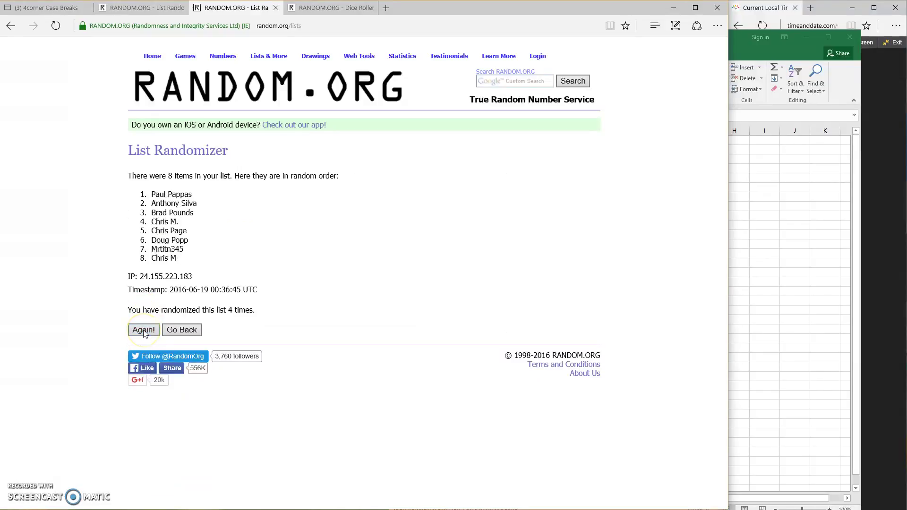
{"action": "left_click", "coordinate": [144, 331]}
{"action": "left_click", "coordinate": [144, 331]}
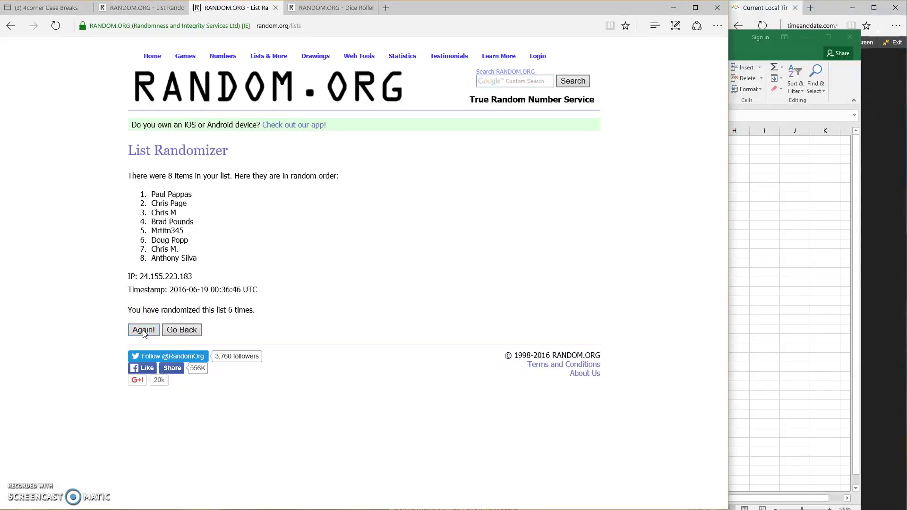
{"action": "left_click", "coordinate": [144, 331]}
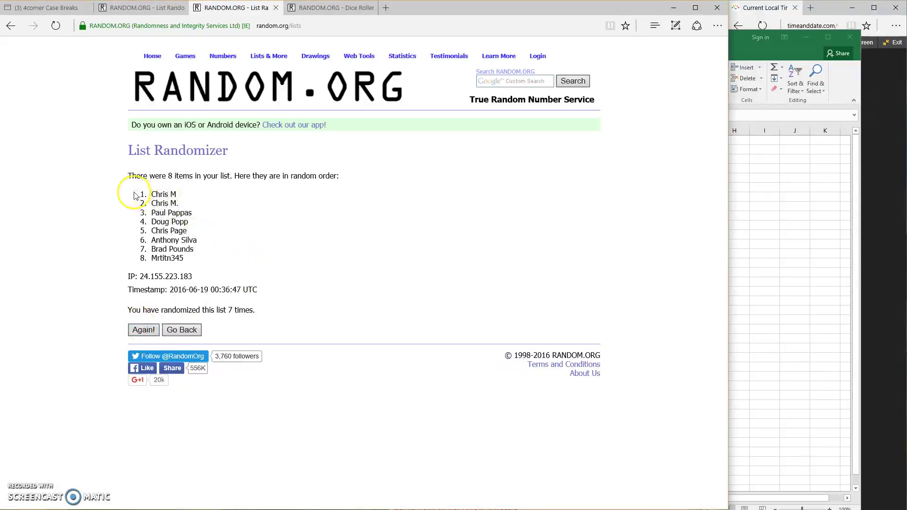
{"action": "left_click_drag", "start_coordinate": [136, 194], "coordinate": [202, 261]}
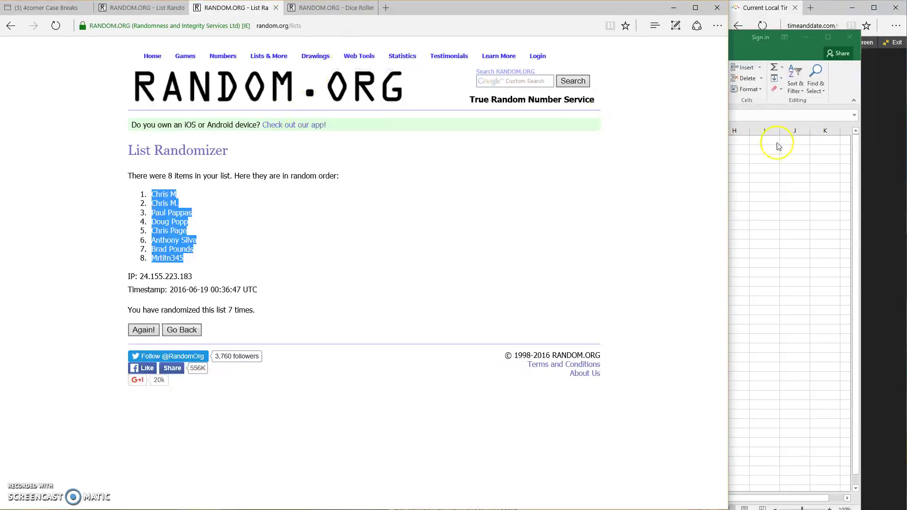
- Reselect the shuffled names on RANDOM.ORG and select B1:B8 in Excel to replace them
{"action": "left_click", "coordinate": [797, 180]}
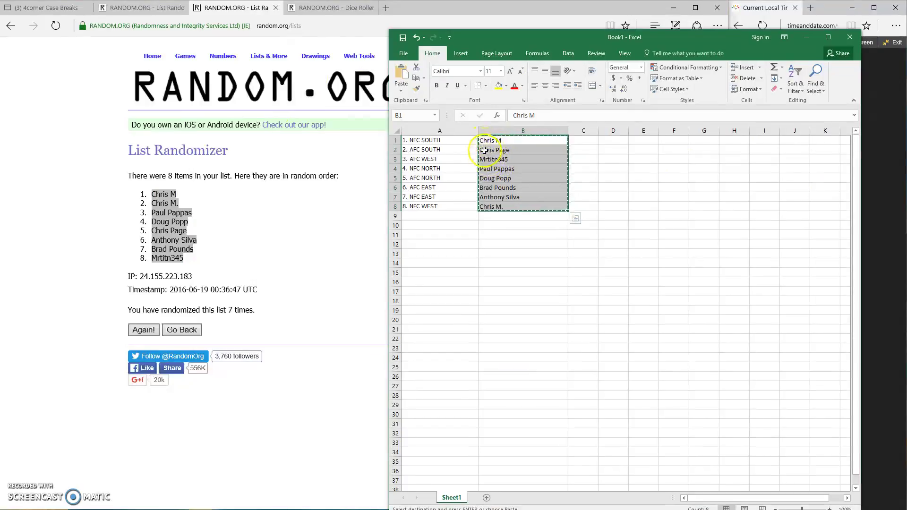
{"action": "left_click", "coordinate": [481, 138]}
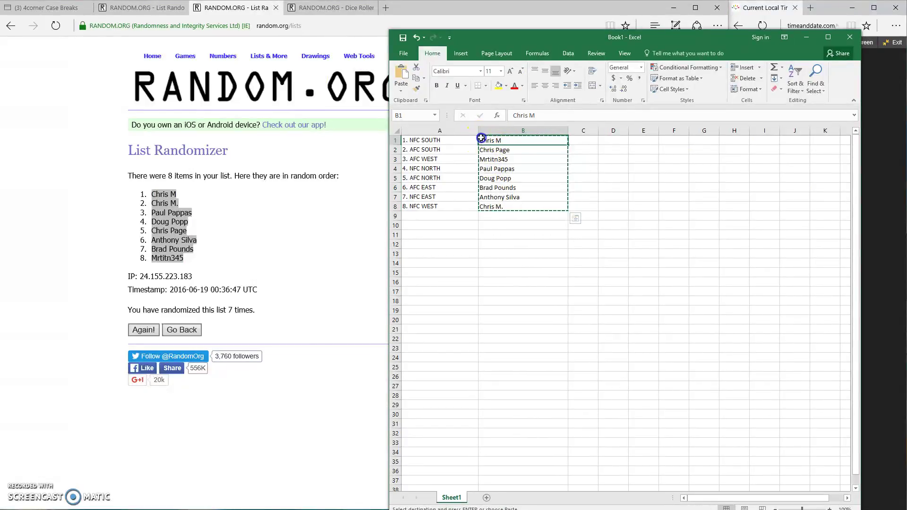
{"action": "left_click_drag", "start_coordinate": [526, 149], "coordinate": [556, 202]}
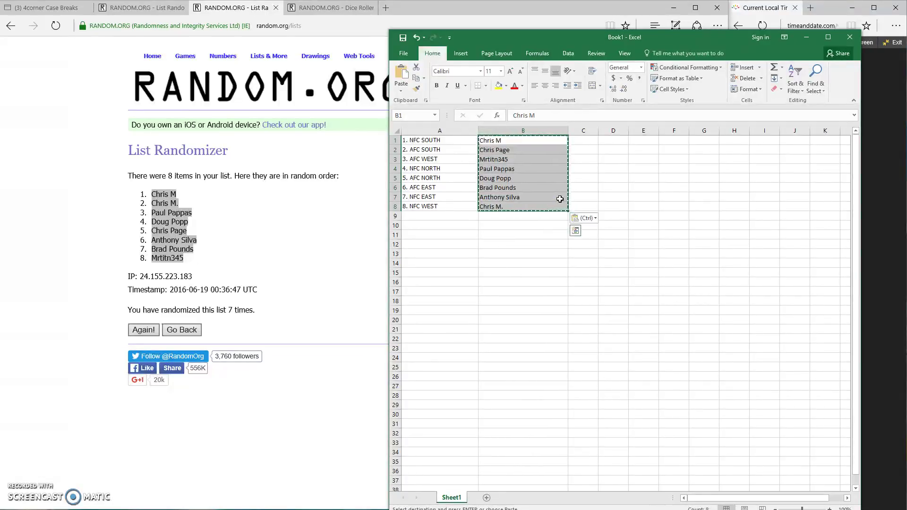
{"action": "left_click", "coordinate": [518, 251]}
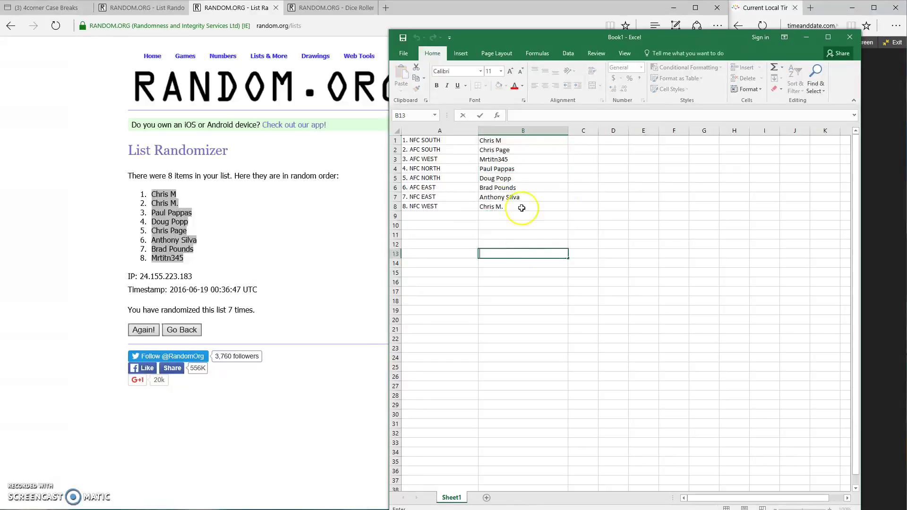
{"action": "left_click_drag", "start_coordinate": [480, 138], "coordinate": [543, 206]}
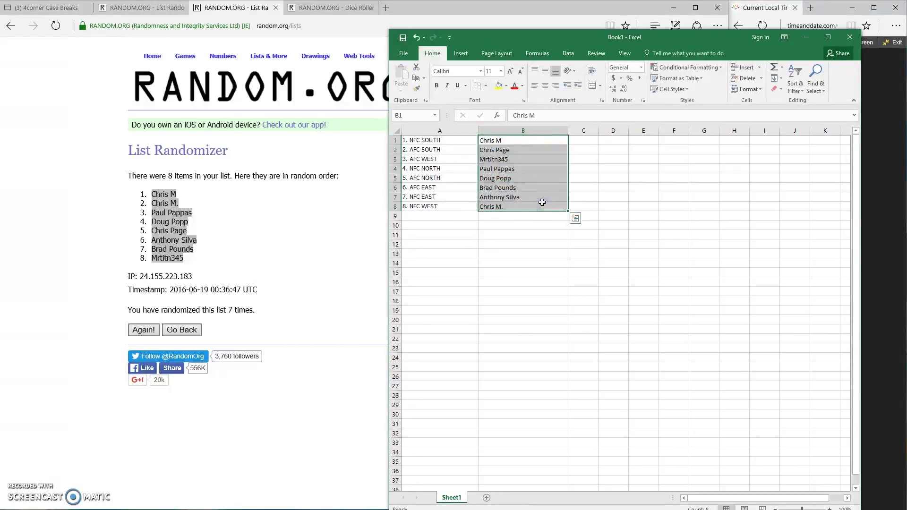
{"action": "left_click", "coordinate": [523, 178]}
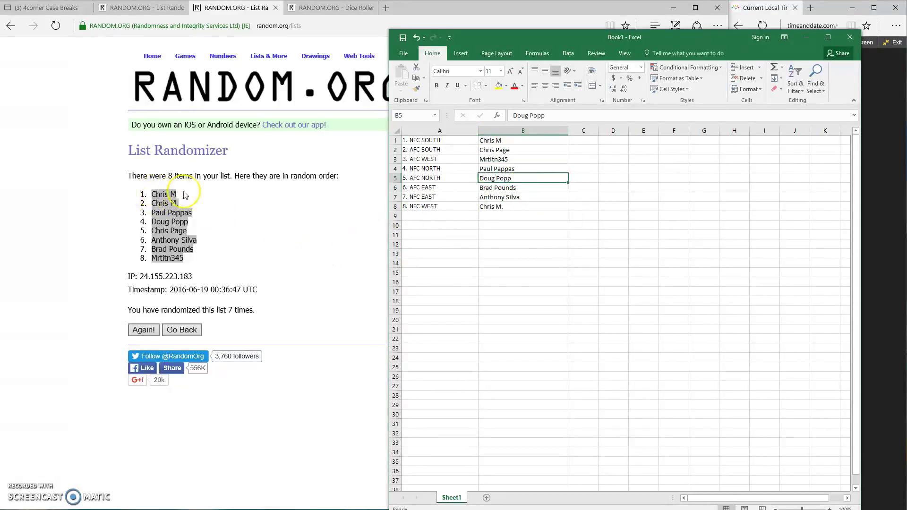
{"action": "left_click", "coordinate": [175, 207]}
{"action": "left_click_drag", "start_coordinate": [146, 194], "coordinate": [205, 259]}
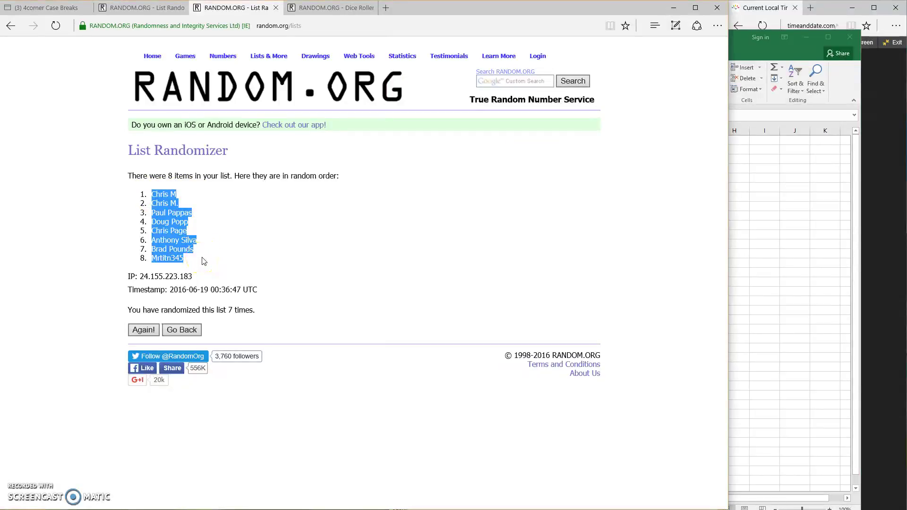
{"action": "left_click", "coordinate": [769, 294]}
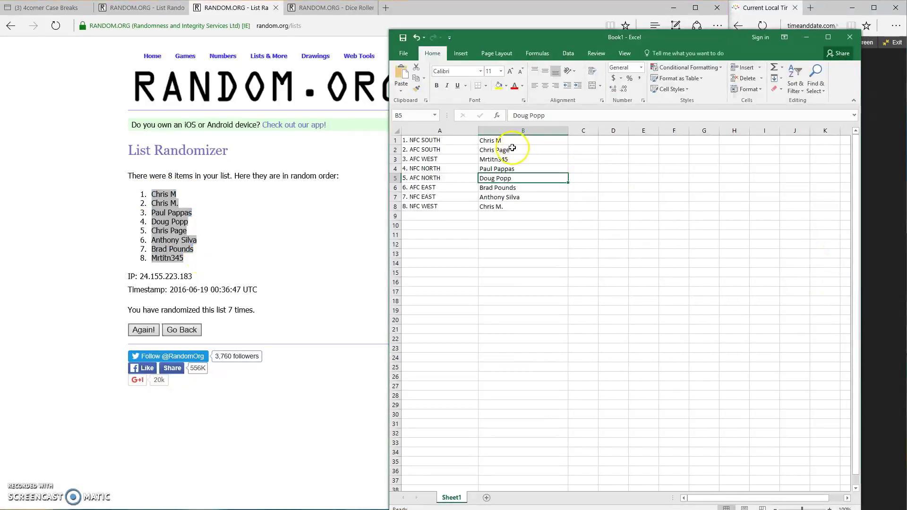
{"action": "left_click_drag", "start_coordinate": [481, 138], "coordinate": [555, 205]}
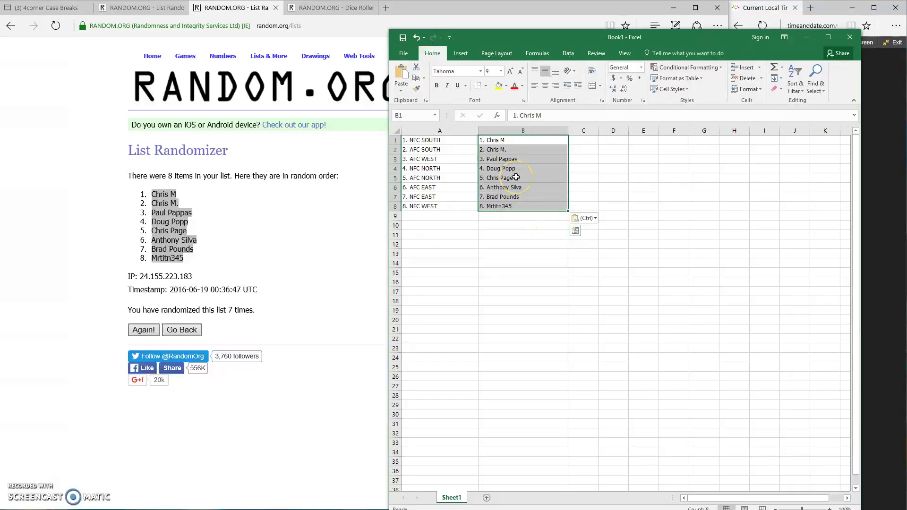
- Comment DONE under the 4corner Case Breaks group post, below the LIVE comment
{"action": "left_click", "coordinate": [41, 8]}
{"action": "left_click", "coordinate": [883, 119]}
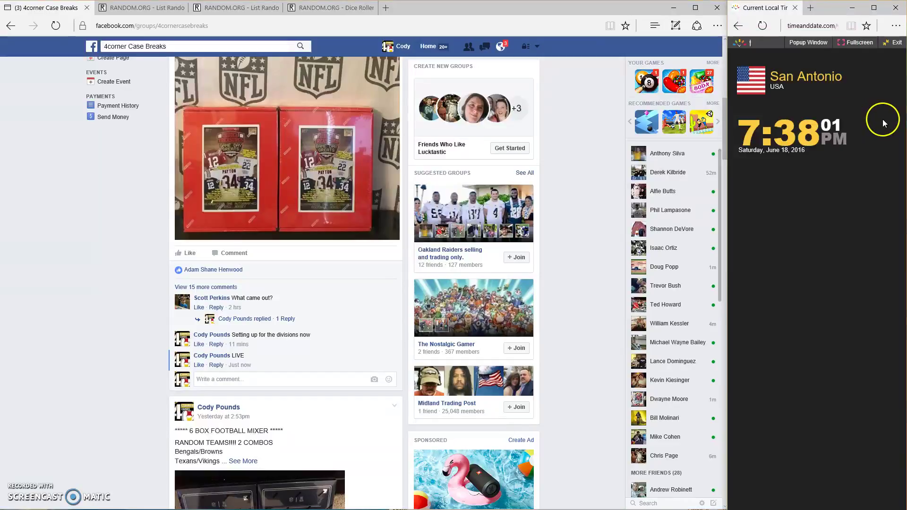
{"action": "left_click", "coordinate": [276, 382]}
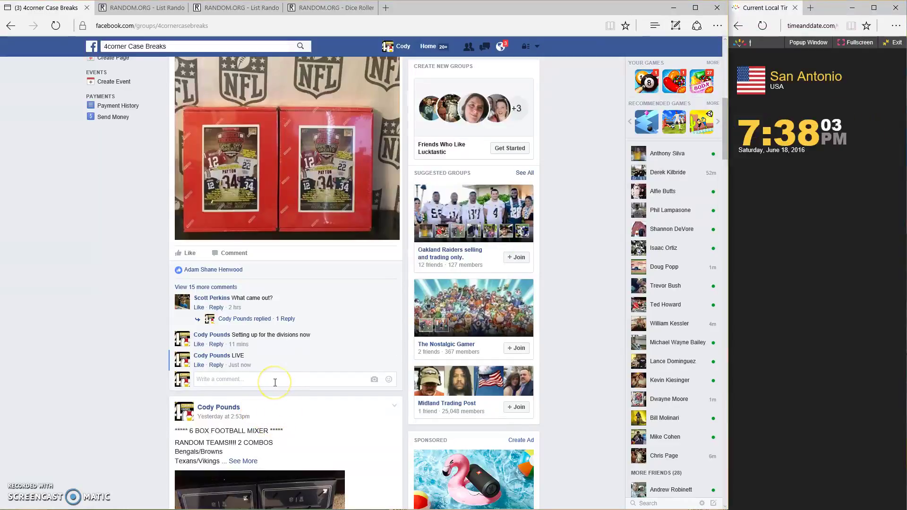
{"action": "type", "text": "DONE"}
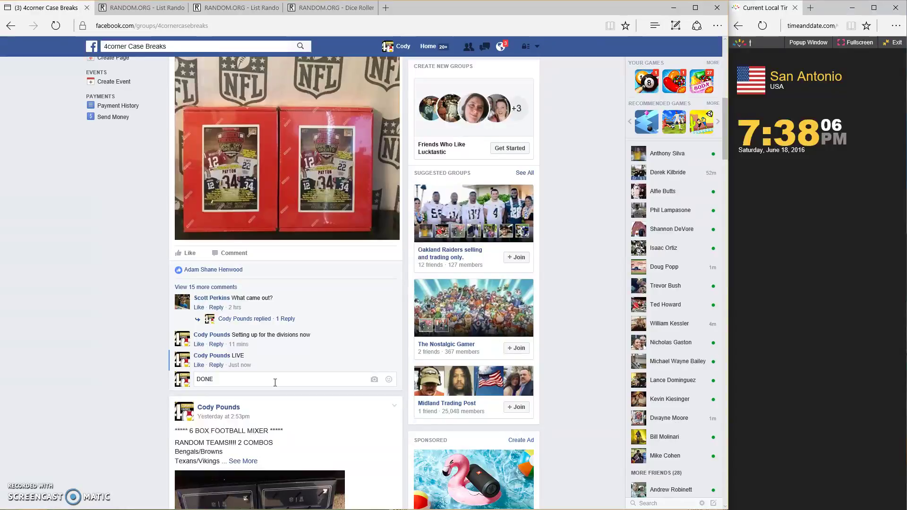
{"action": "key", "text": "Return"}
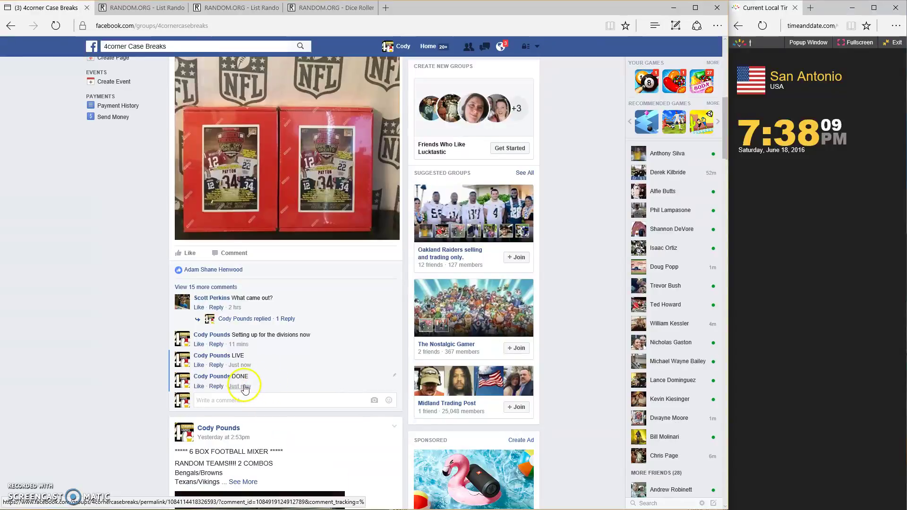
{"action": "mouse_move", "coordinate": [246, 389]}
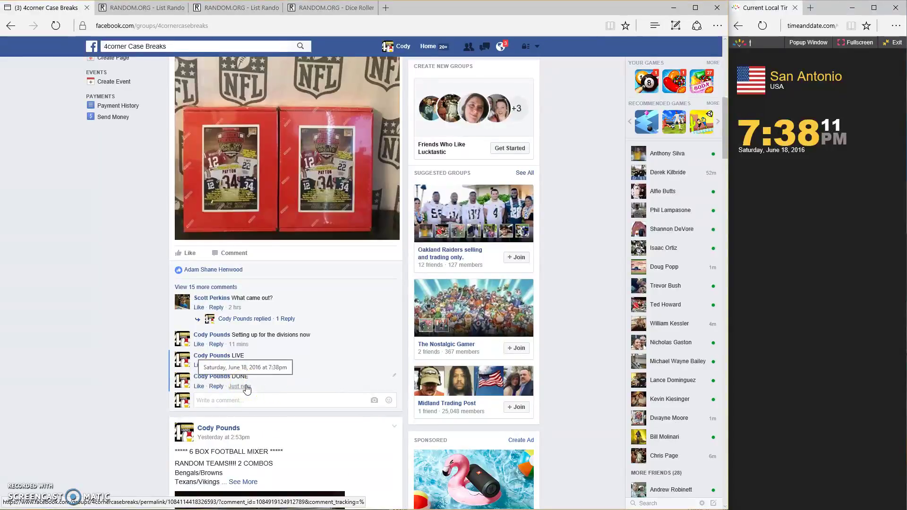